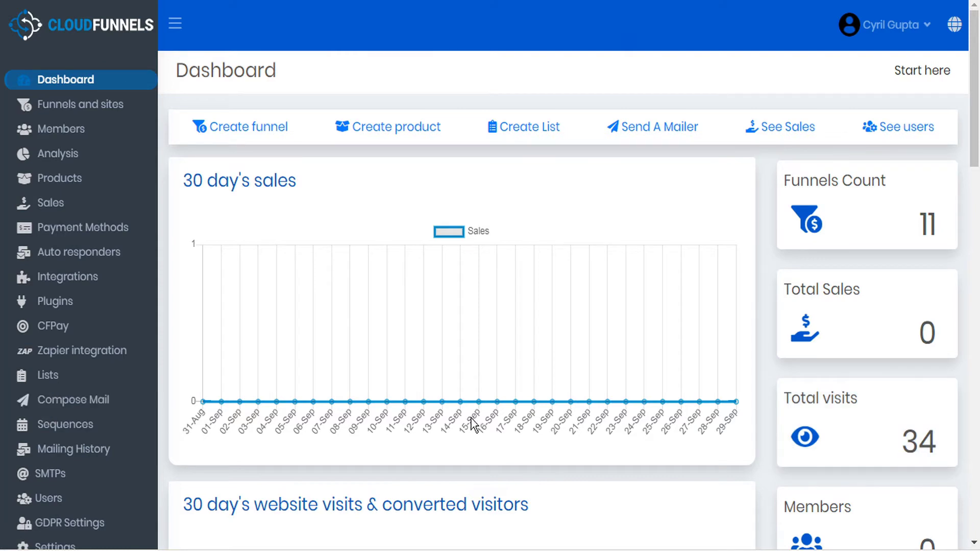
Scroll down the Edit funnel page of the Sales funnel 'Test'
scroll(84, 422, "down", 1)
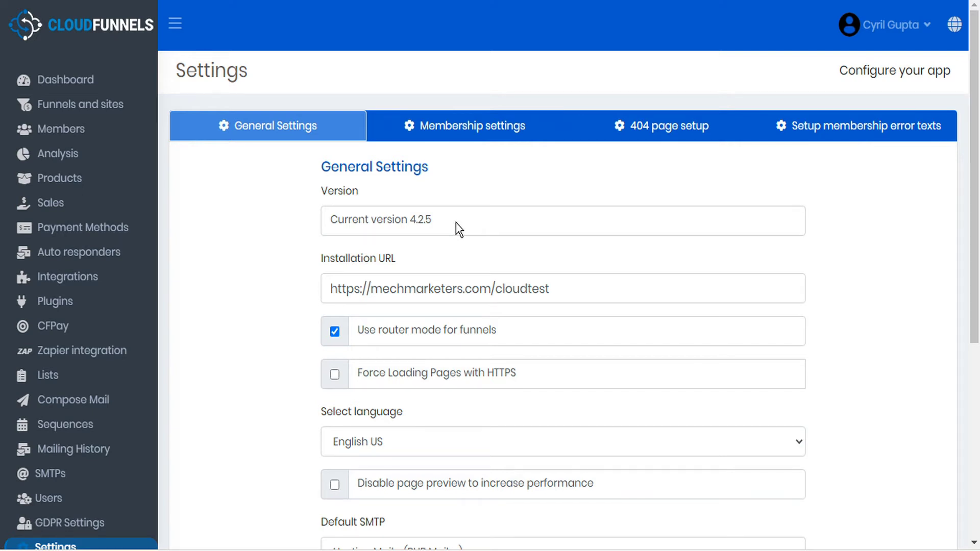
From Funnels and sites, pick the Test funnel's Salespage and bring up its Clone URL template option
left_click(84, 108)
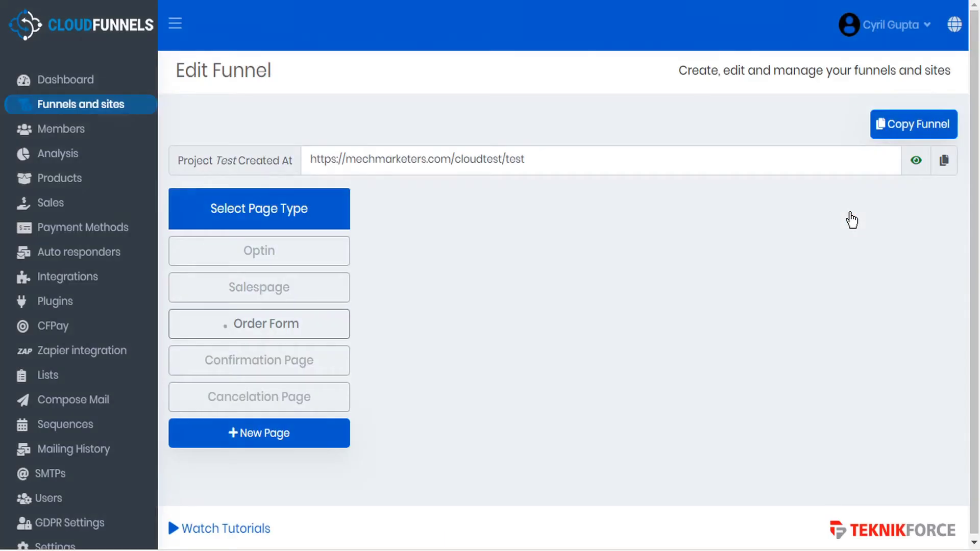
left_click(282, 287)
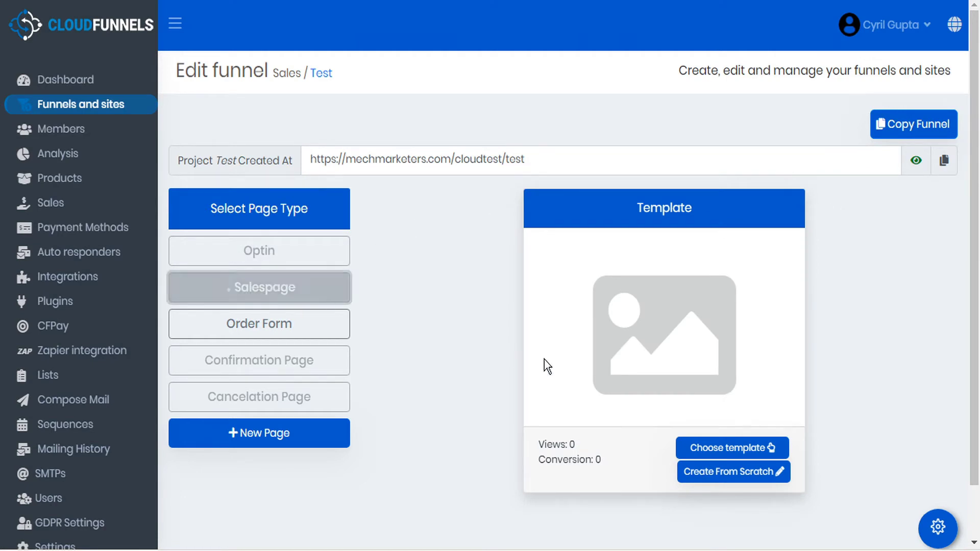
left_click(724, 452)
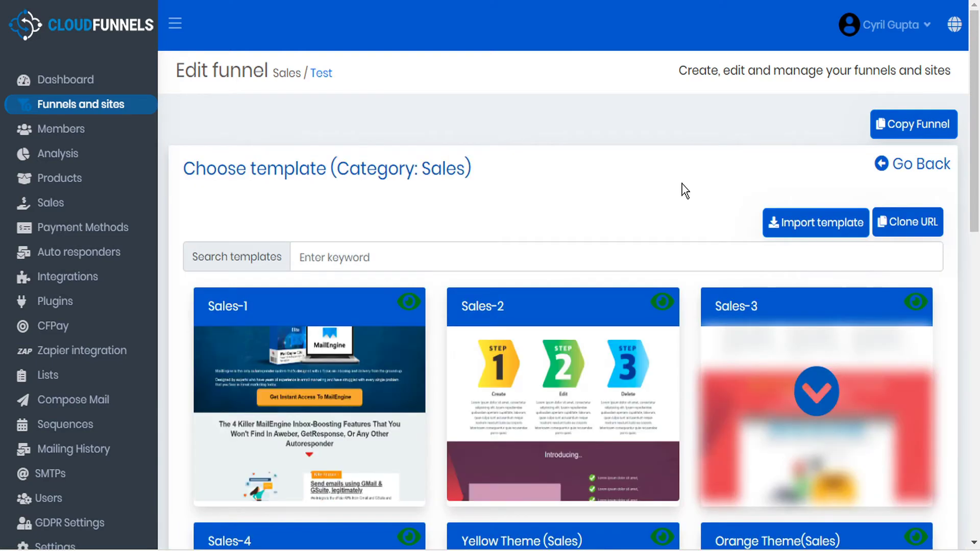
left_click(912, 233)
left_click(914, 233)
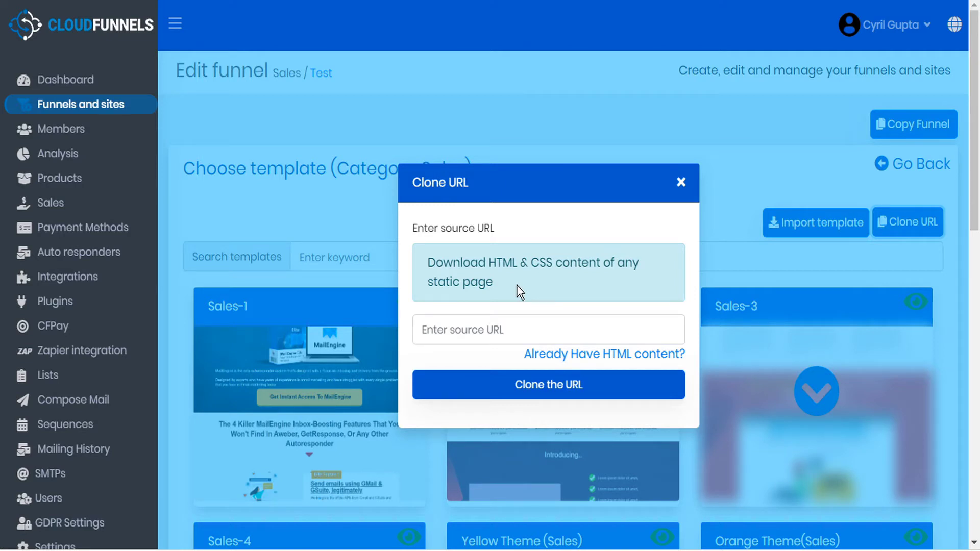
Put the cursor in the Clone URL dialog's Enter source URL field
left_click(505, 332)
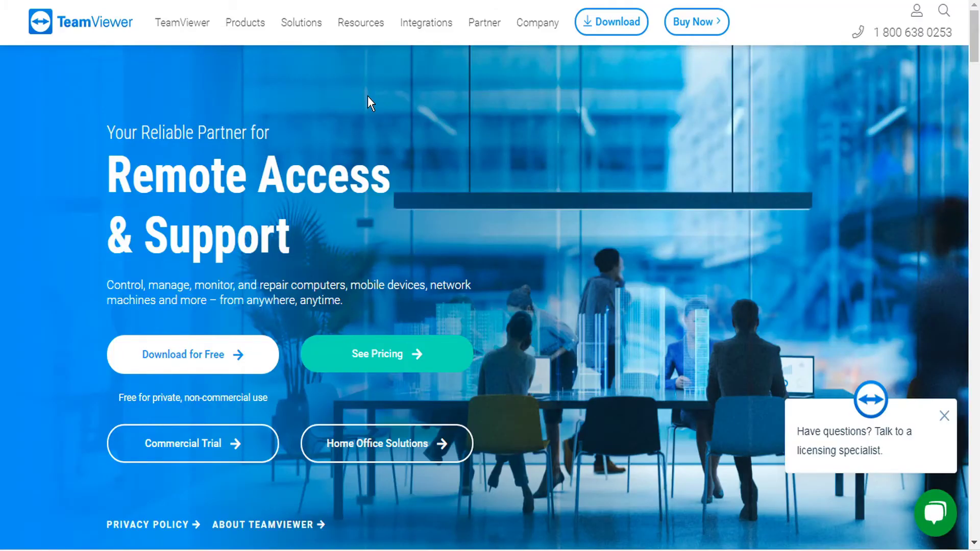
Inspect the TeamViewer homepage in DevTools and bring up options for the root <html> element
right_click(309, 98)
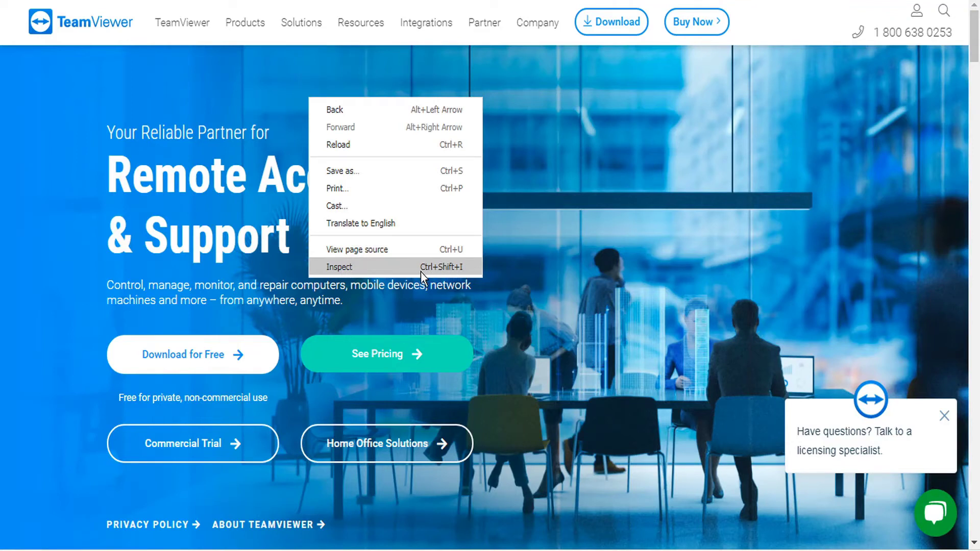
left_click(452, 266)
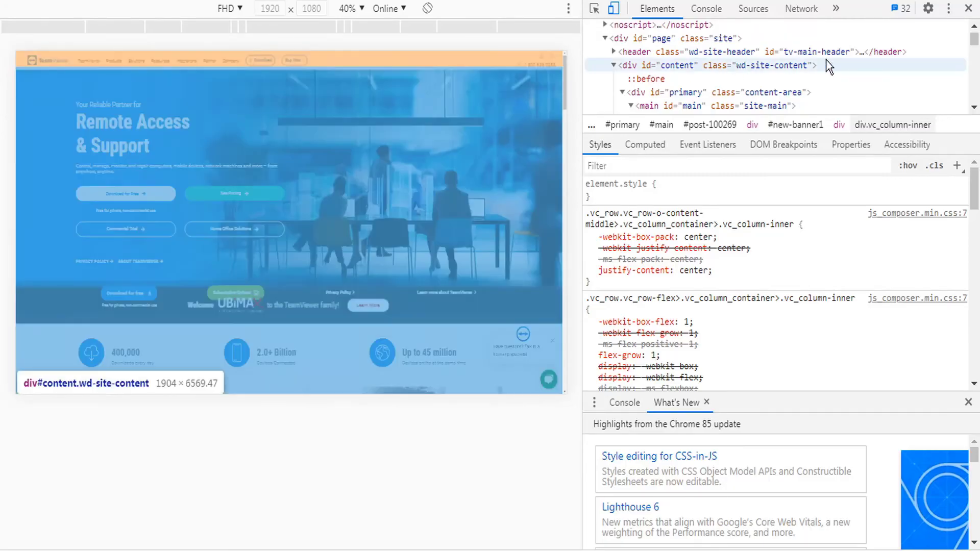
scroll(973, 36, "up", 3)
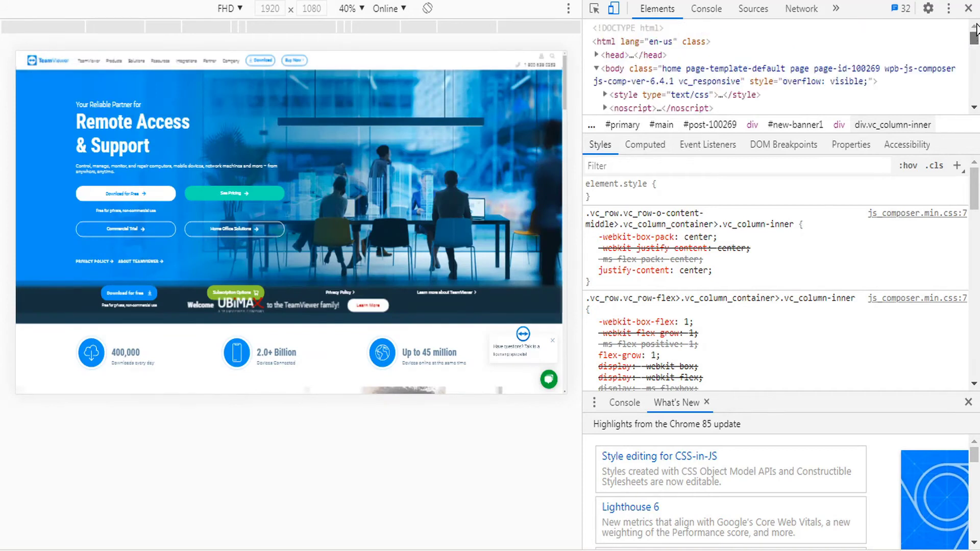
left_click(646, 43)
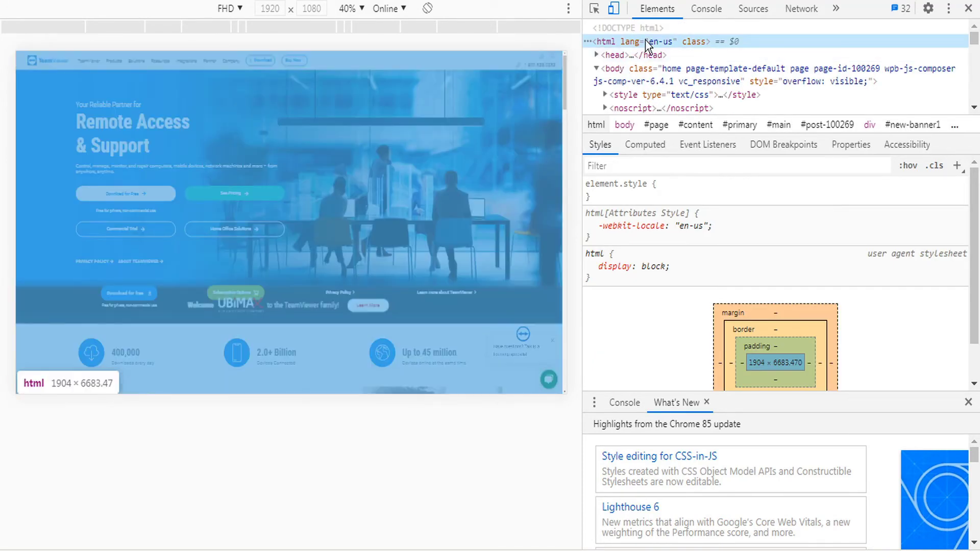
right_click(647, 45)
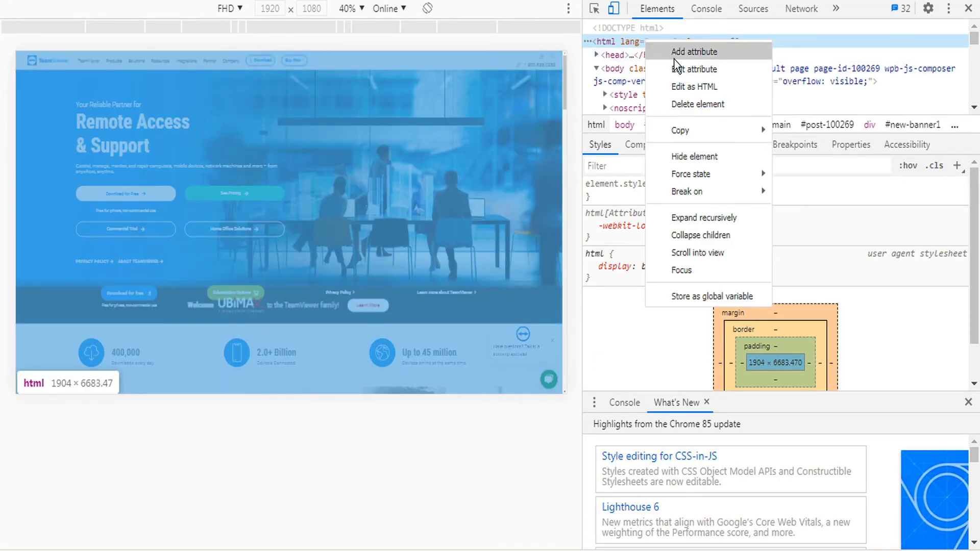
Edit the <html> tag as HTML, deleting its lang="en-us" and class="" attributes
left_click(724, 87)
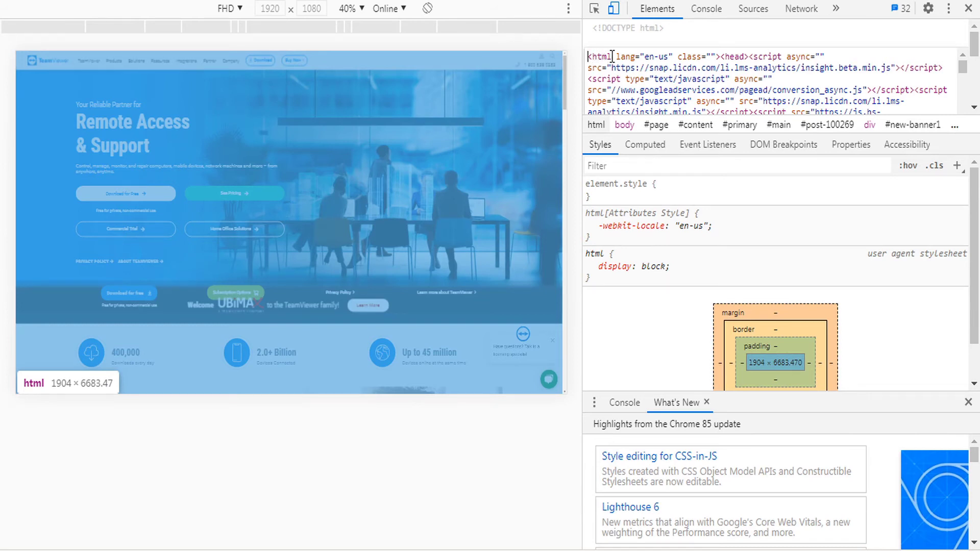
left_click_drag(612, 56, 717, 56)
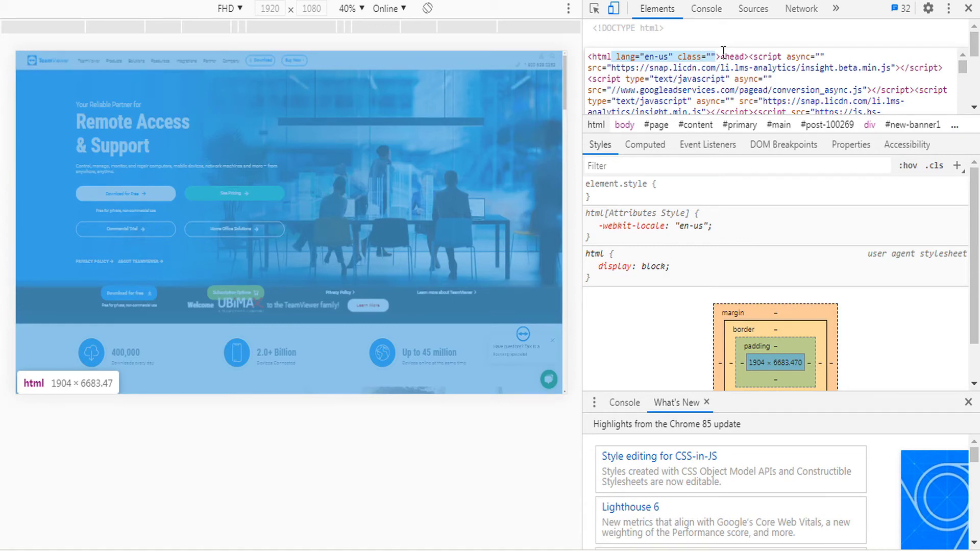
key("BackSpace")
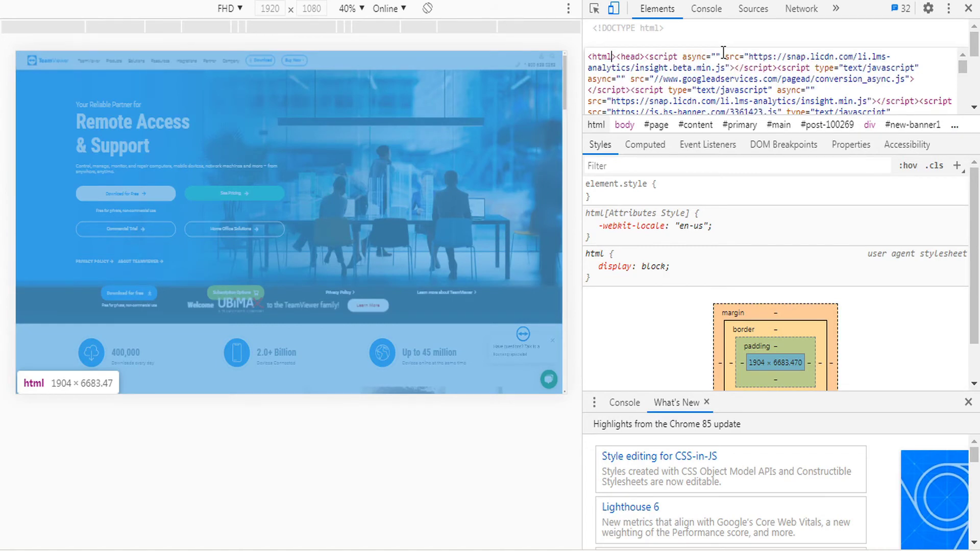
key("shift+Home")
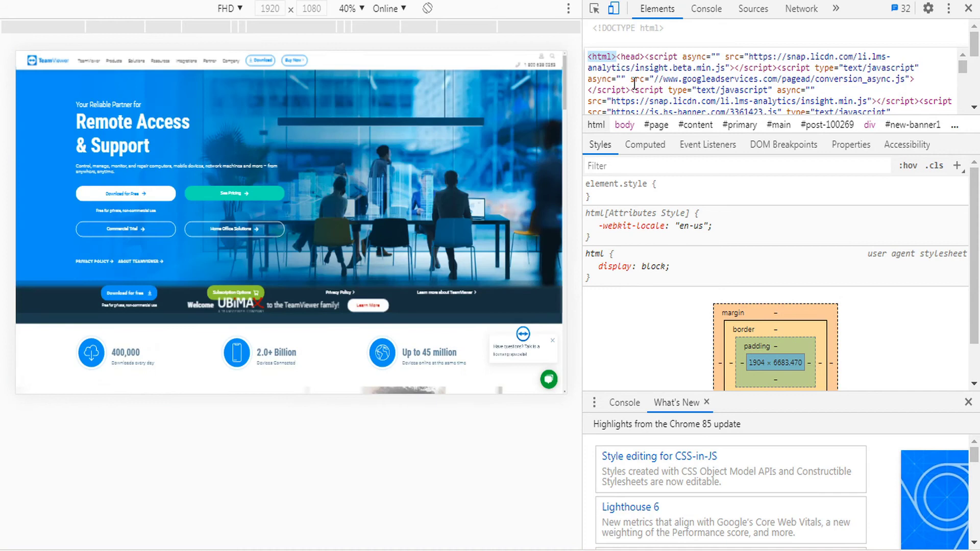
Select all of the page's HTML in the edit box and copy it
right_click(634, 85)
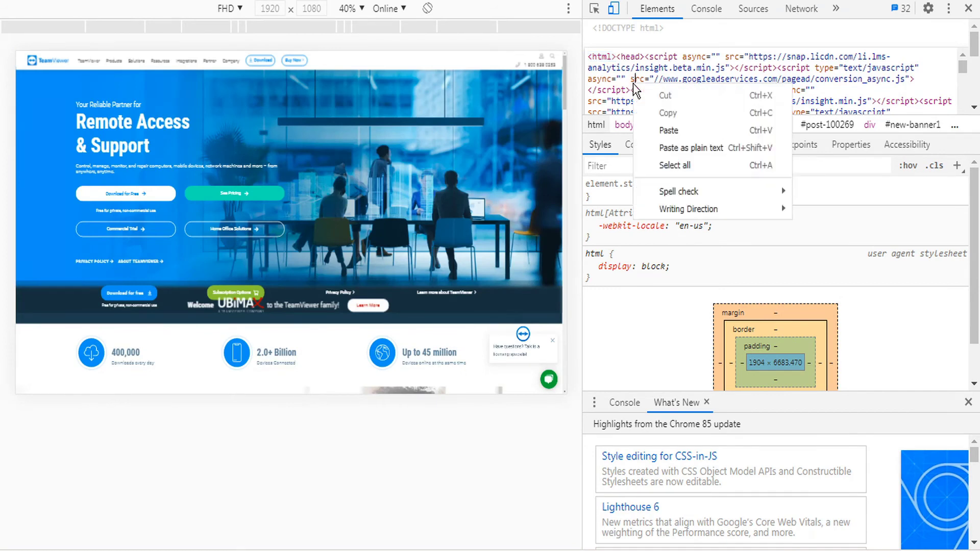
left_click(689, 167)
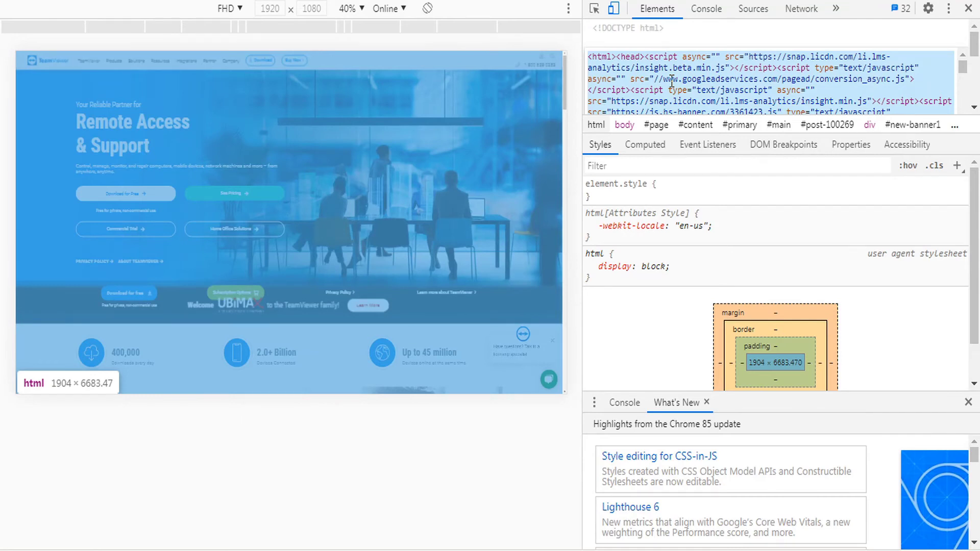
right_click(672, 82)
left_click(713, 114)
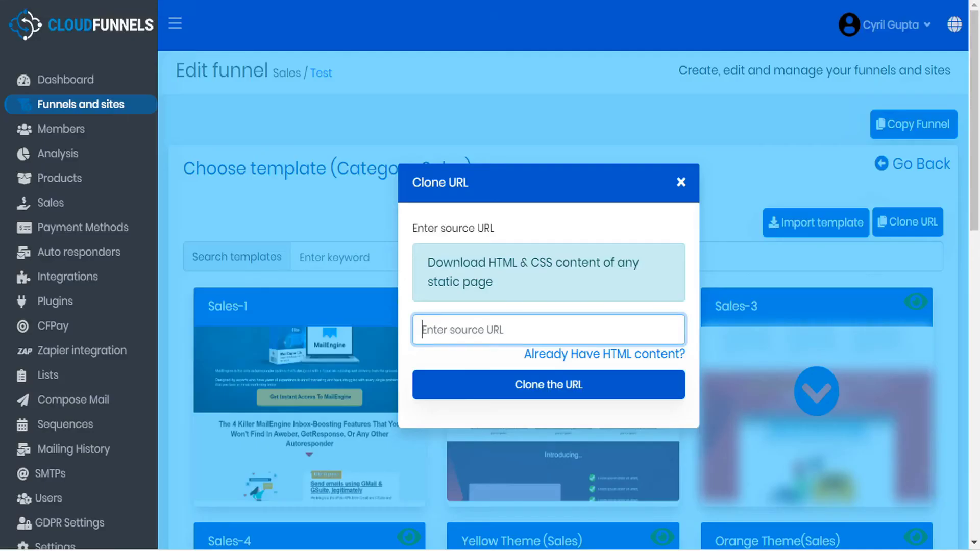
Paste the copied TeamViewer HTML into the 'Already Have HTML content?' field
left_click(607, 360)
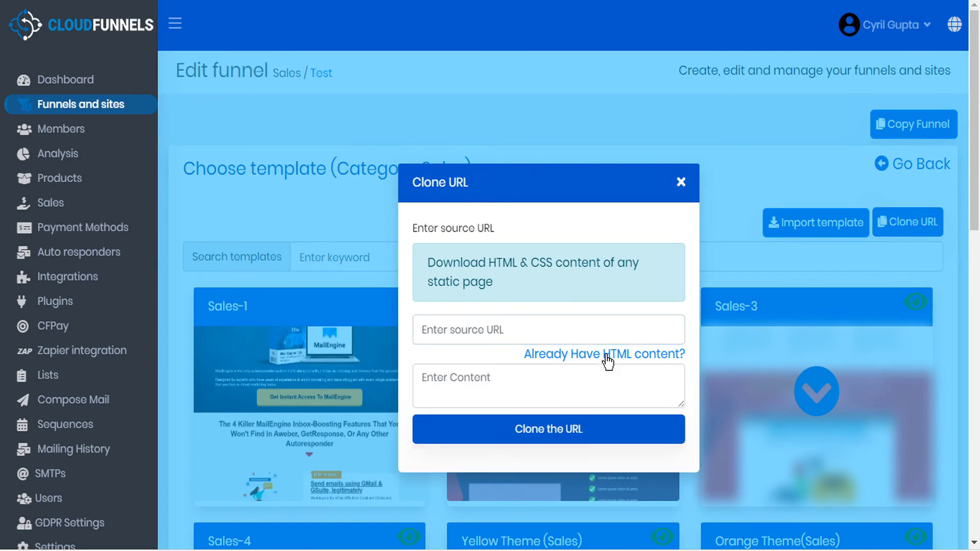
key("ctrl+v")
right_click(461, 388)
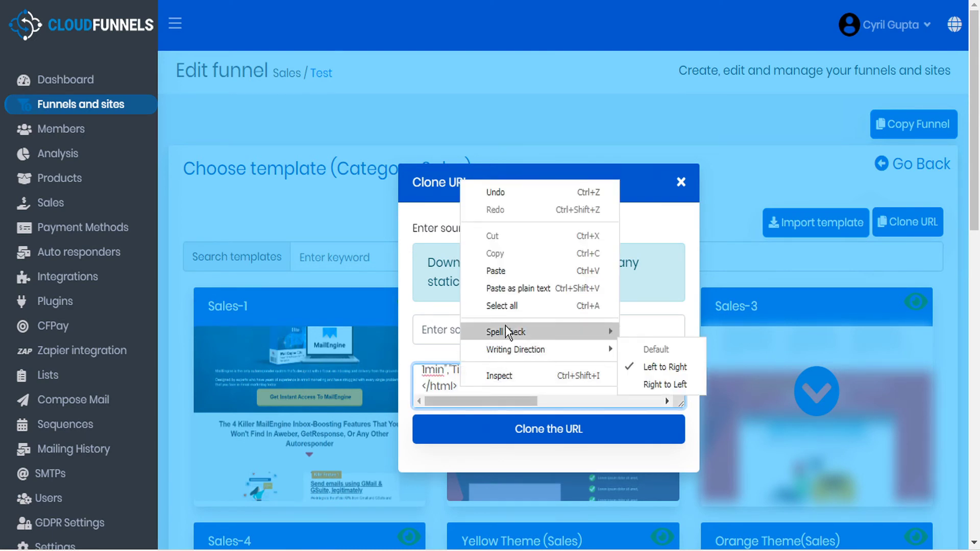
left_click(510, 271)
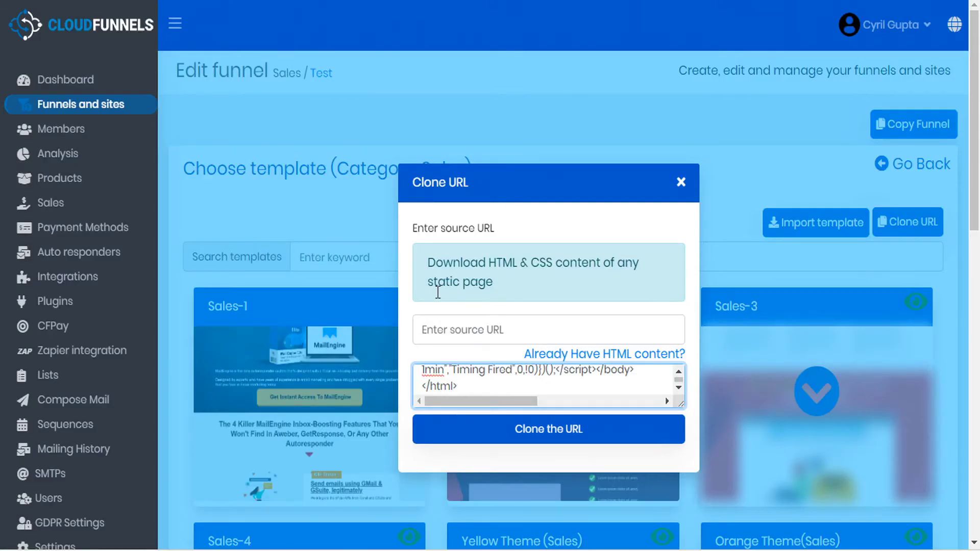
left_click(443, 333)
key("ctrl+v")
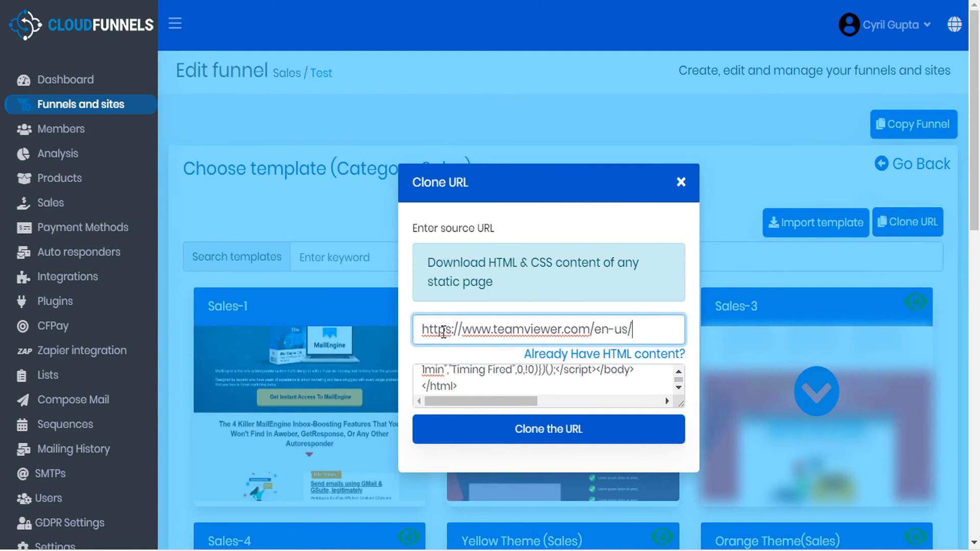
left_click(508, 437)
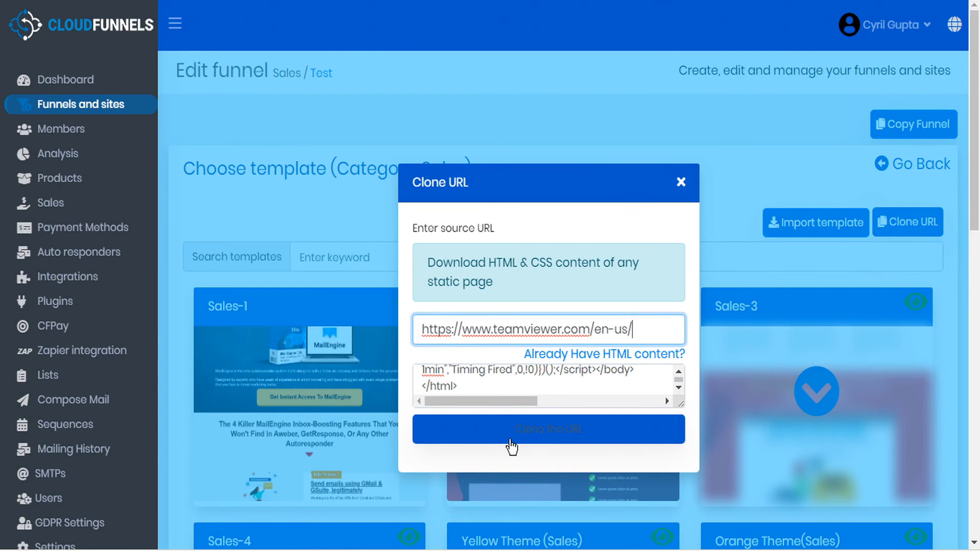
left_click(551, 436)
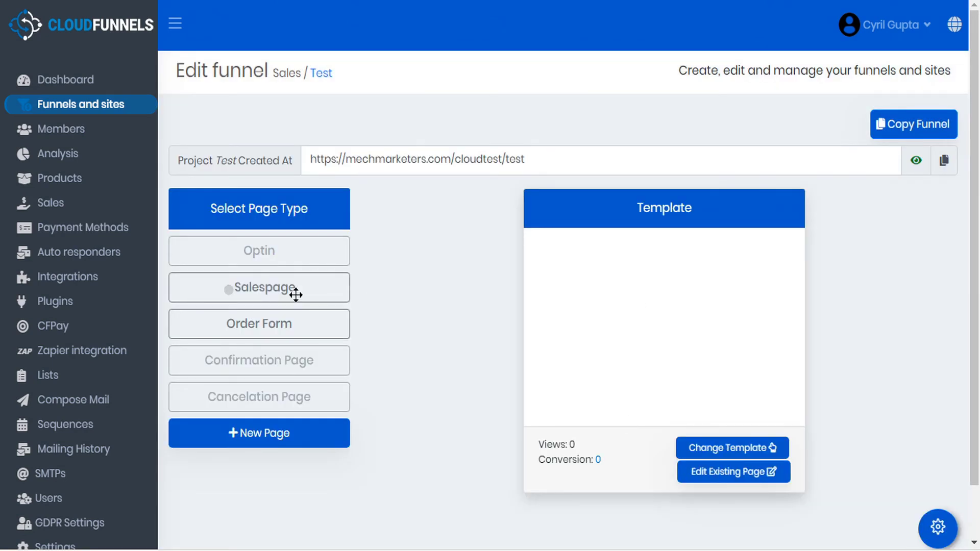
Open the cloned Salespage of the Test funnel for editing
left_click(282, 291)
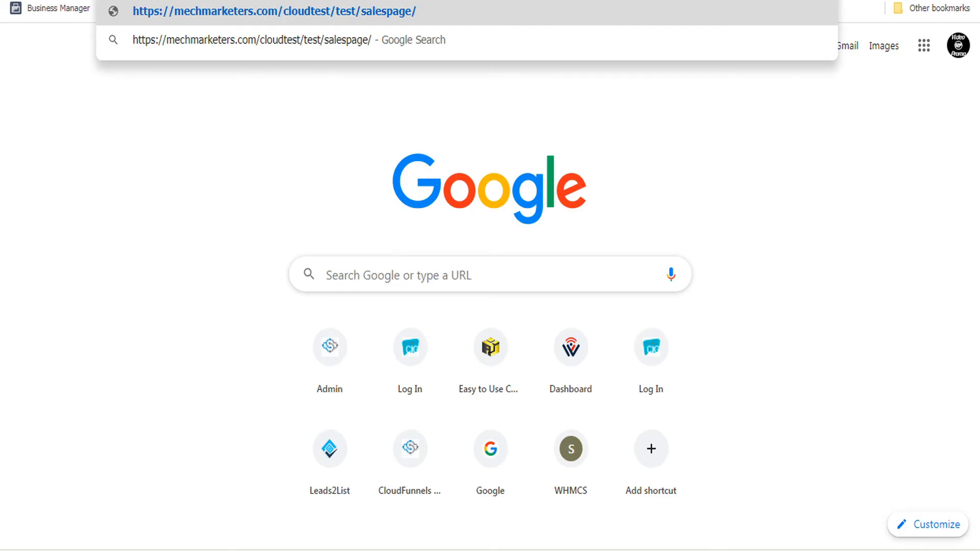
Load the cloned salespage URL, then view the original TeamViewer tab with DevTools closed
key("Return")
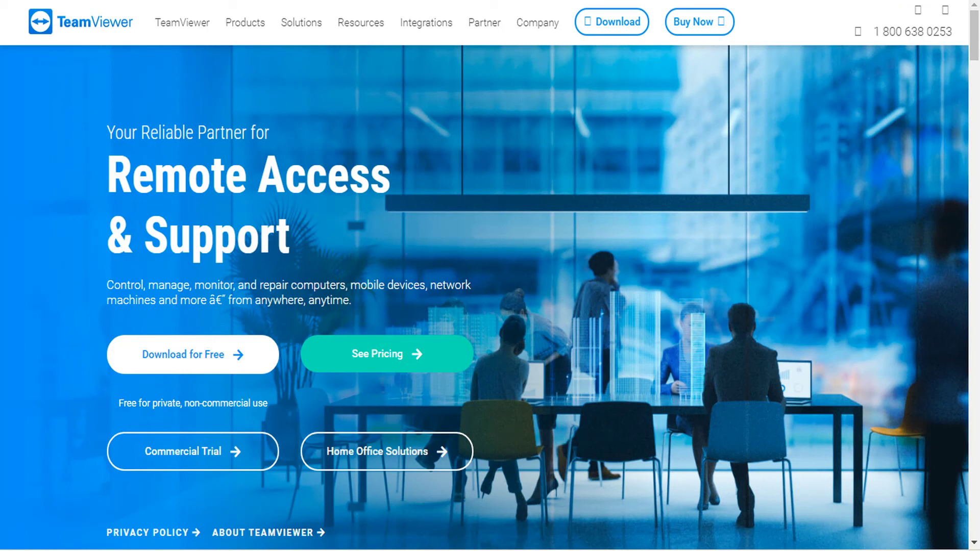
key("ctrl+shift+i")
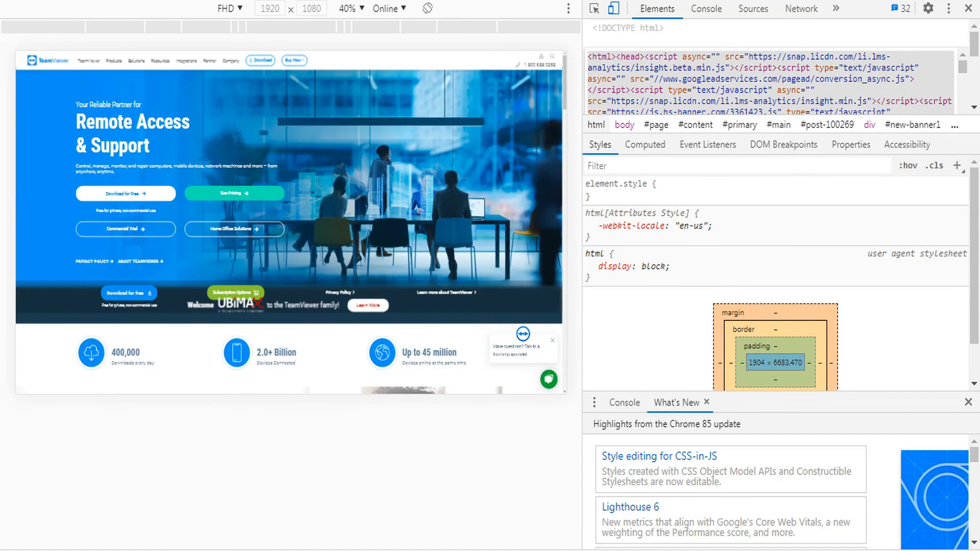
left_click(969, 9)
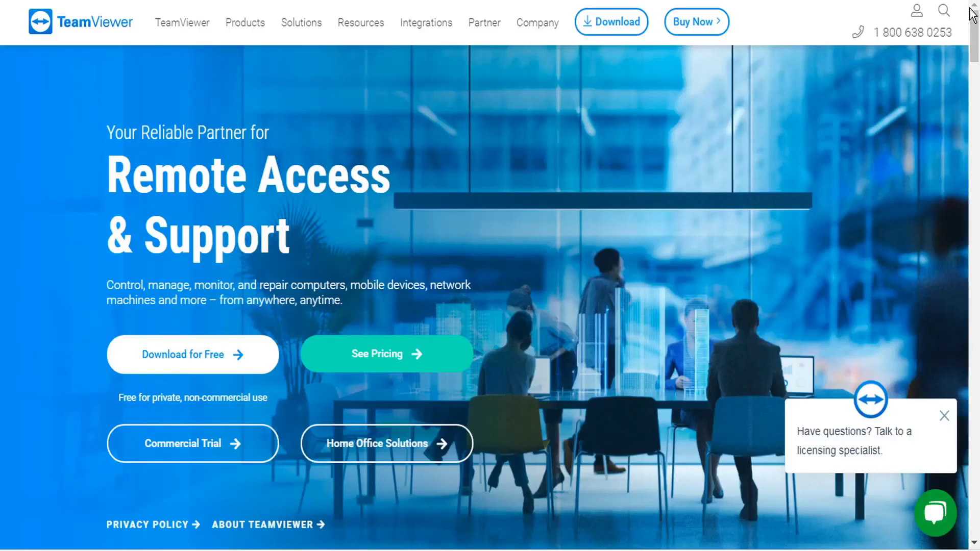
mouse_move(301, 51)
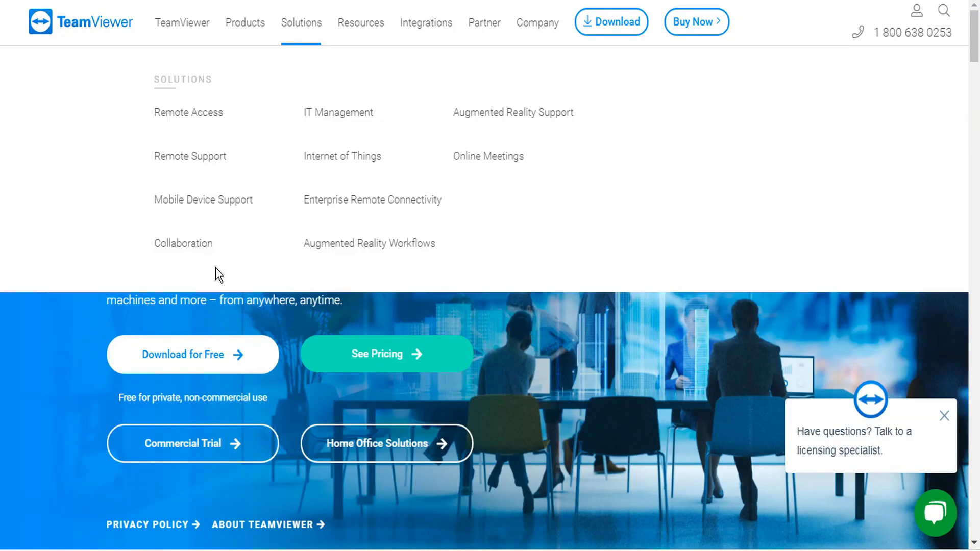